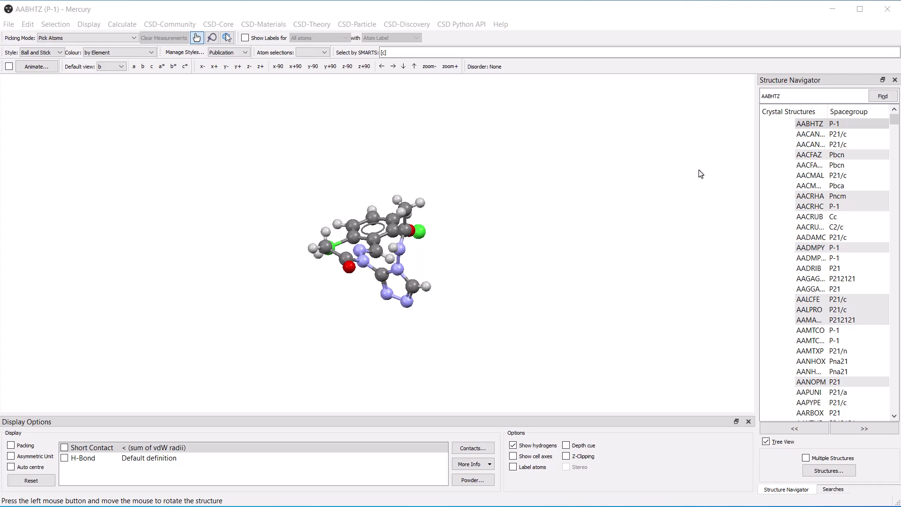
- Find the crystal structure LALNIN23 by its refcode and display it
double_click(791, 97)
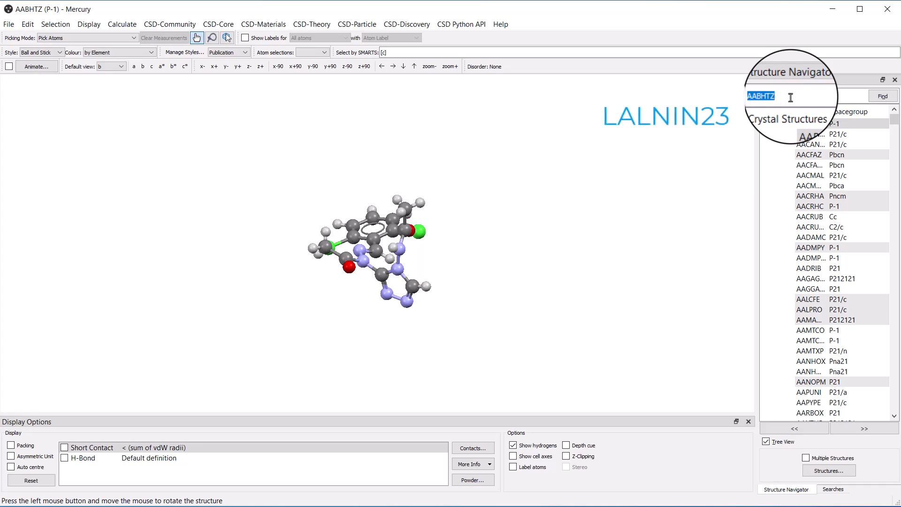
text(lalnin23)
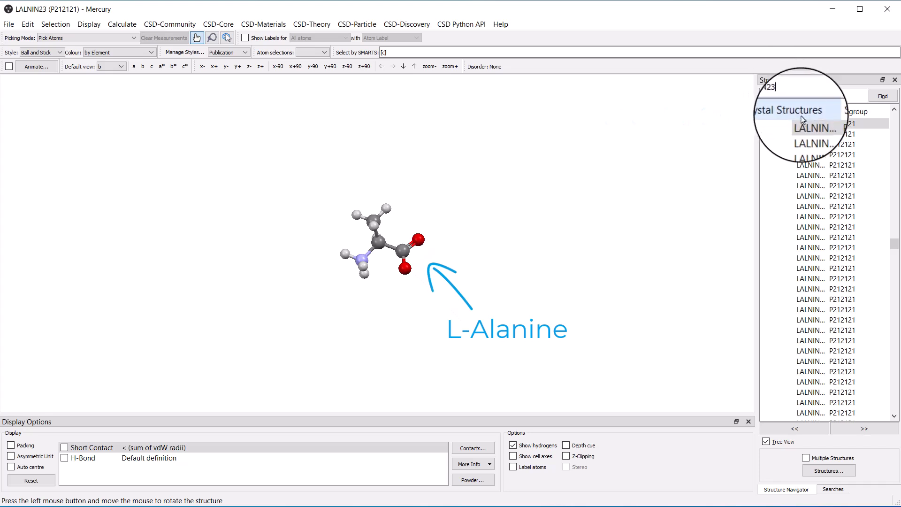
click(808, 125)
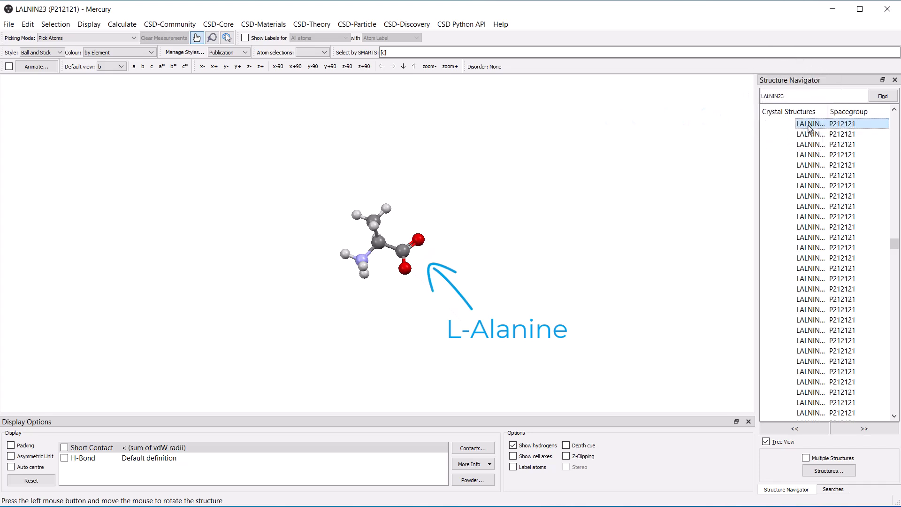
- Allow multiple structures to be displayed together and add ALUCAL05 alongside LALNIN23
click(807, 459)
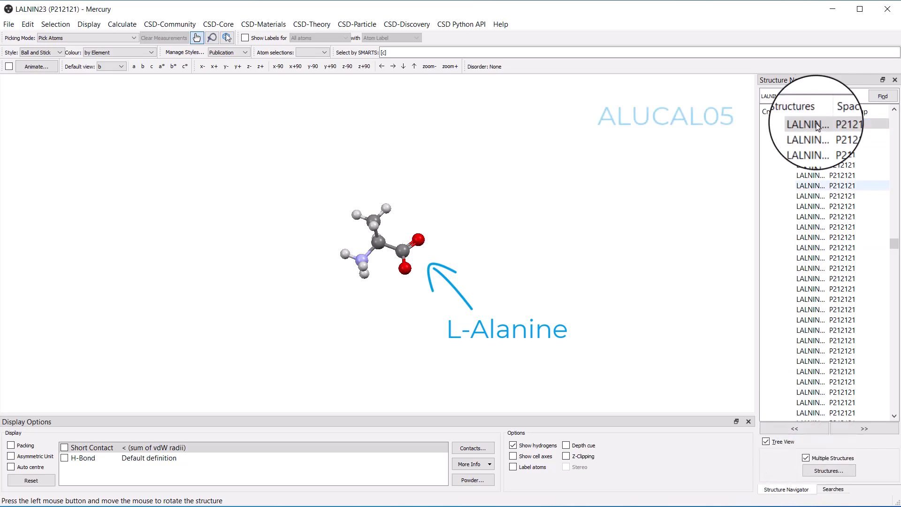
double_click(803, 95)
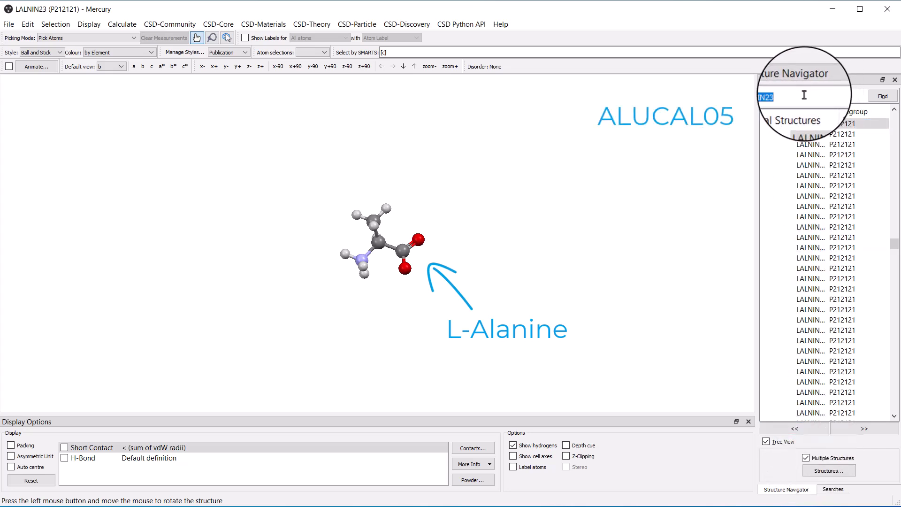
text(ALUC)
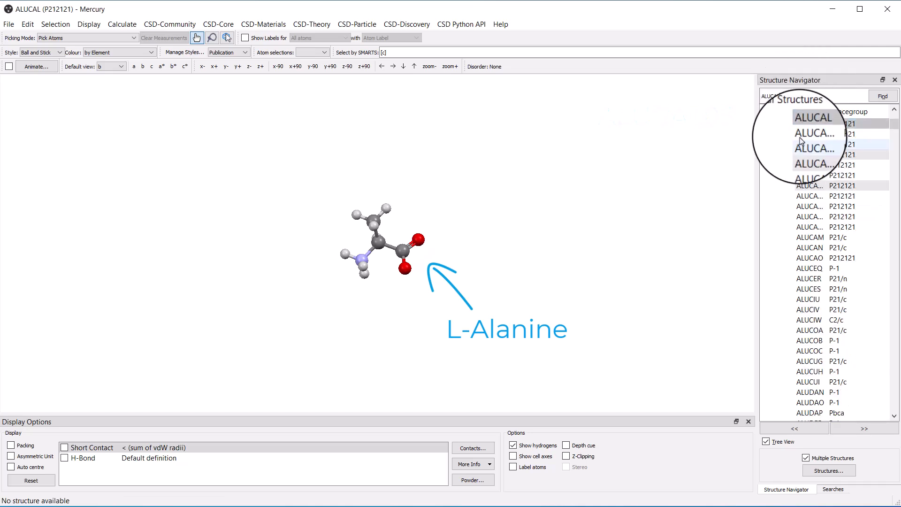
click(807, 125)
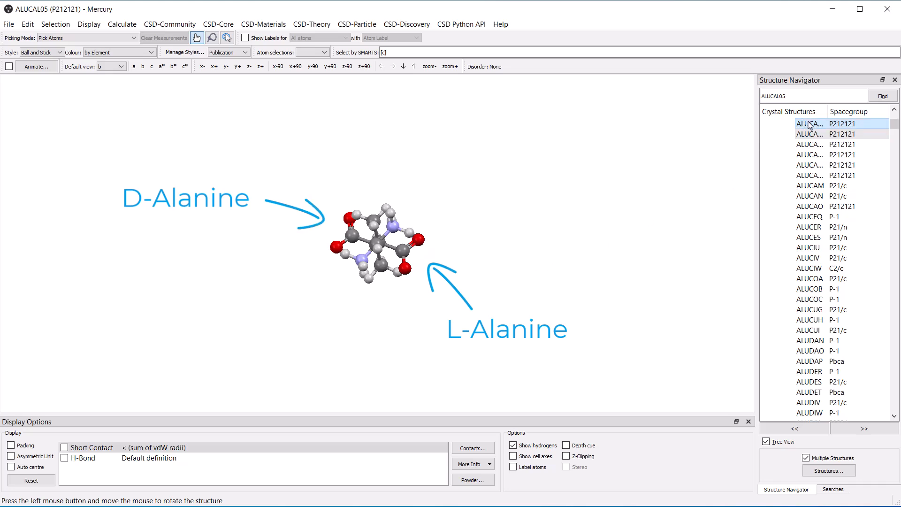
- Run Molecule Overlay on the two alanine molecules, picking the carboxylate carbon in each one
drag(506, 255, 508, 231)
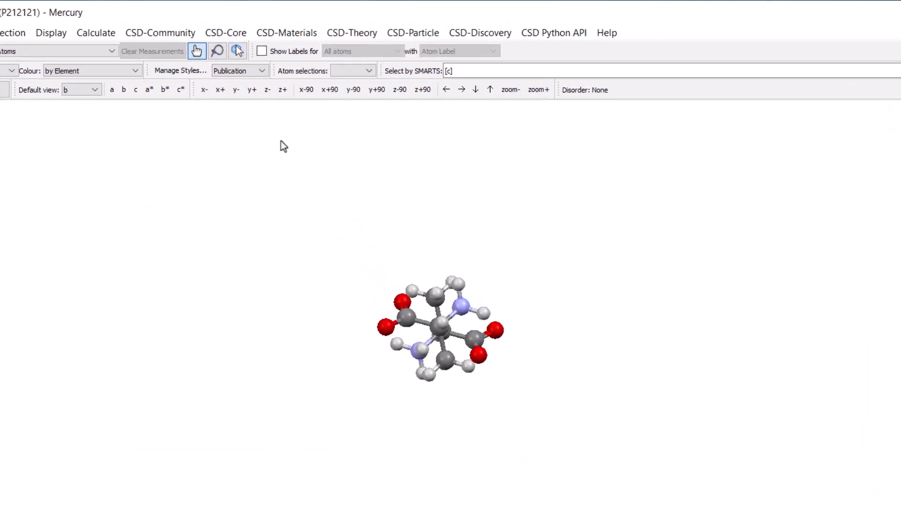
click(97, 34)
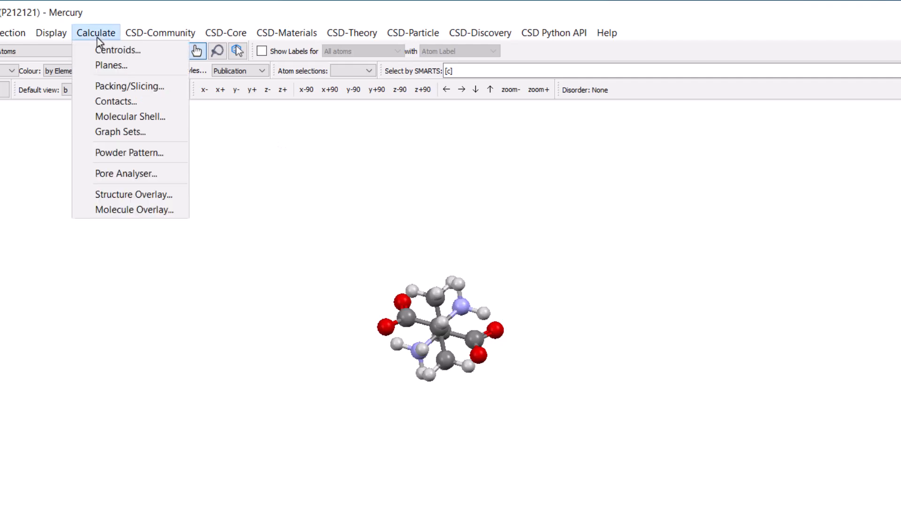
click(106, 211)
drag(461, 216, 721, 218)
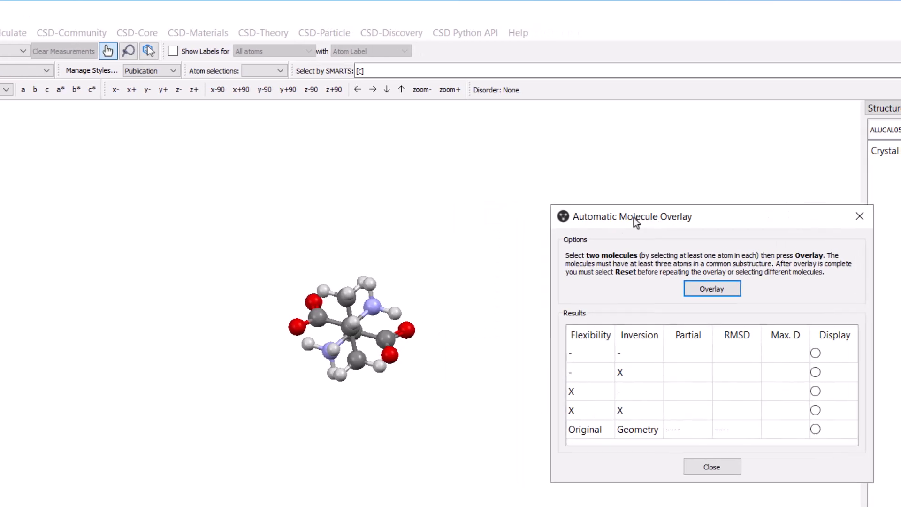
click(386, 338)
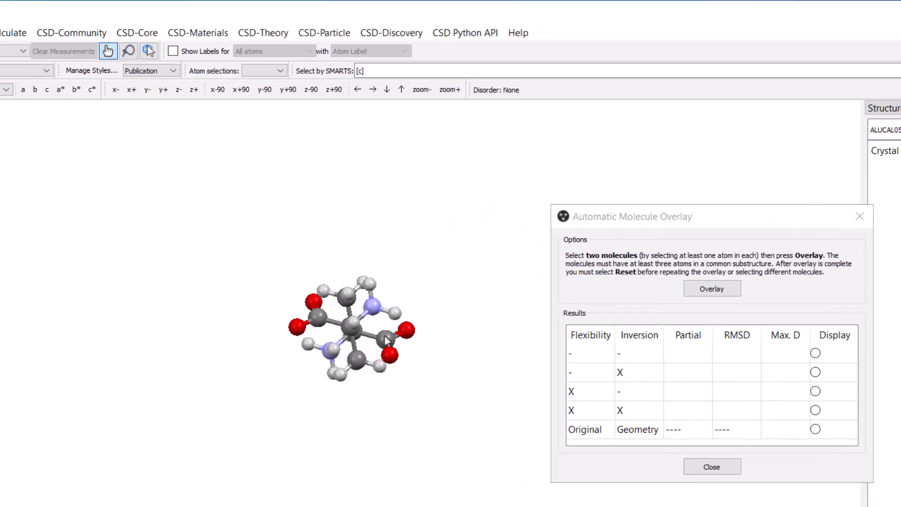
click(316, 323)
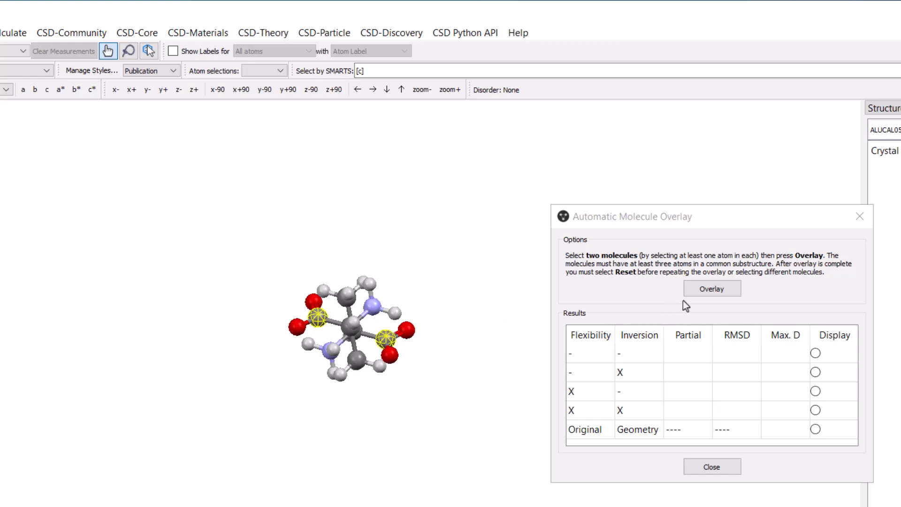
click(710, 291)
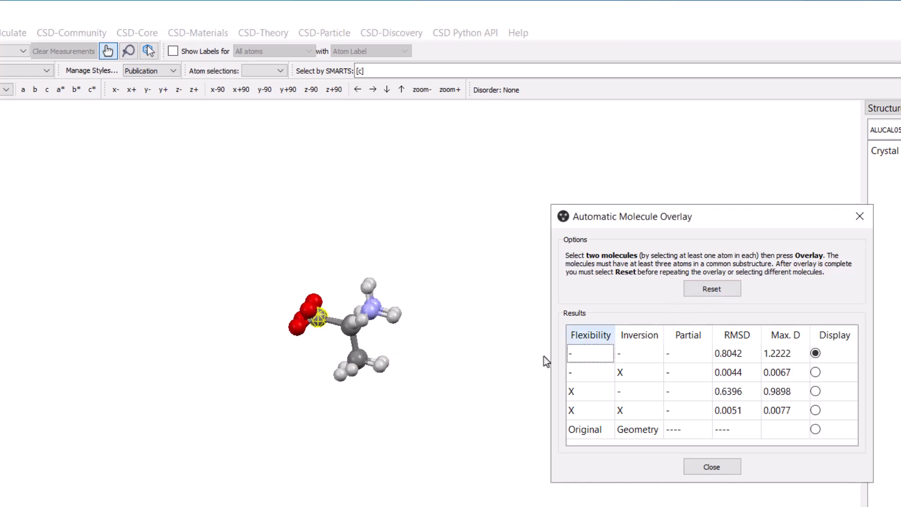
- Examine the alanine overlay from several angles, comparing the rigid result with the flexible one, both without inversion
drag(448, 428, 428, 416)
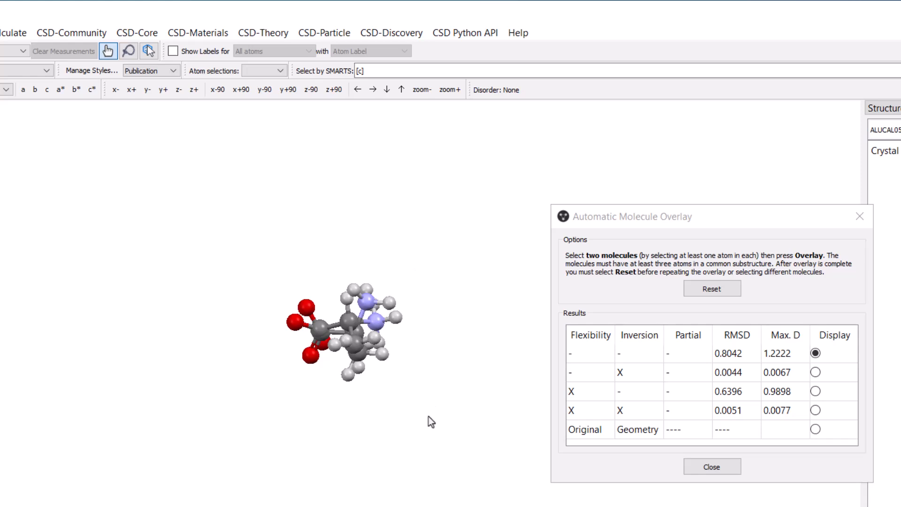
click(814, 391)
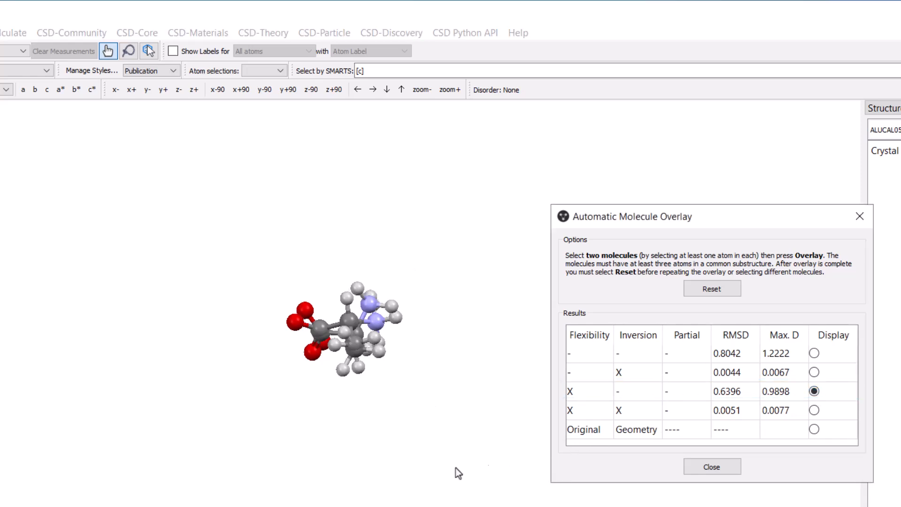
drag(425, 473, 445, 418)
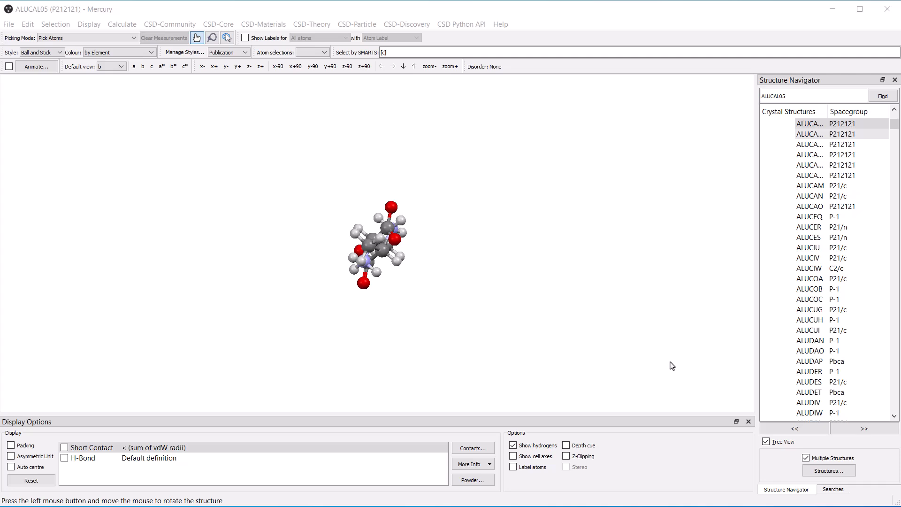
- Turn off the display of multiple structures and load the crystal structure AADRIB
click(806, 459)
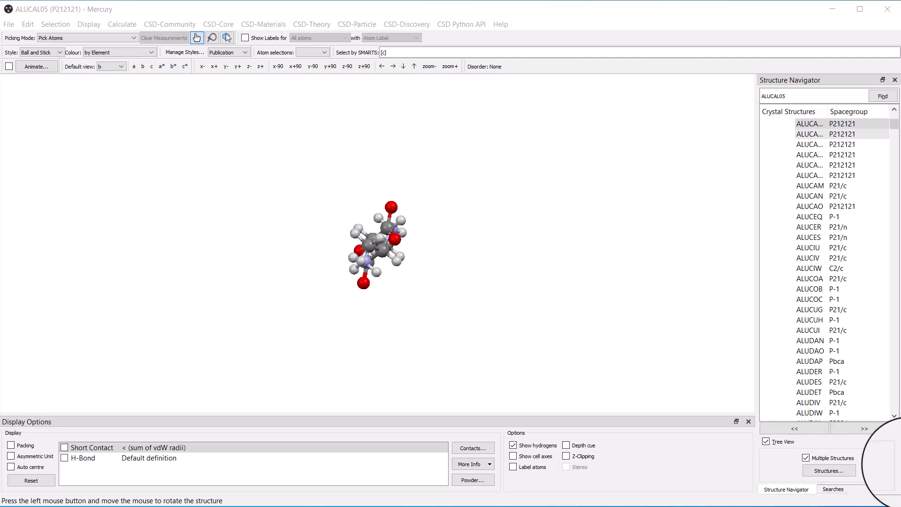
double_click(797, 95)
text(AA)
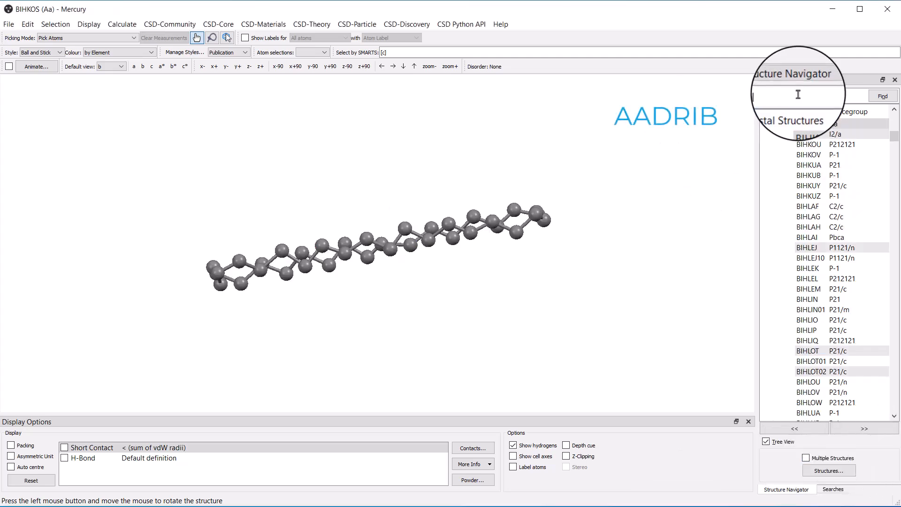
text(dri)
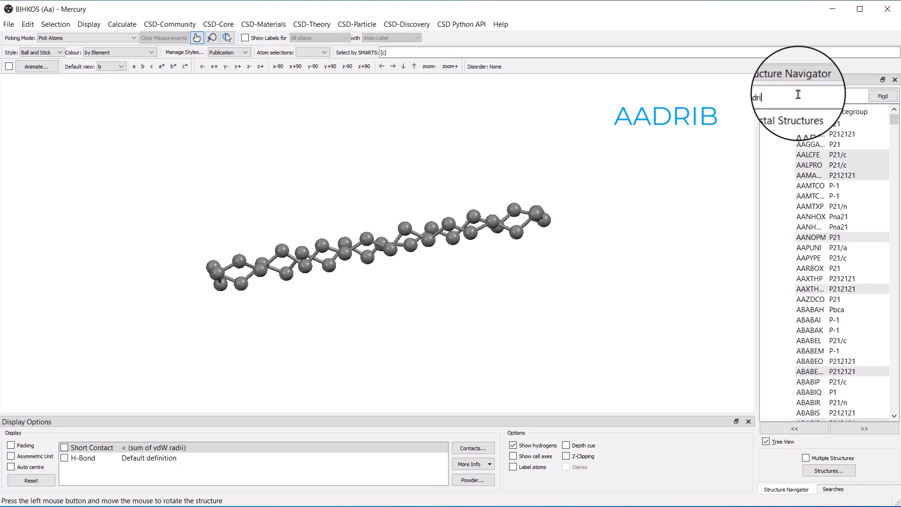
text(b)
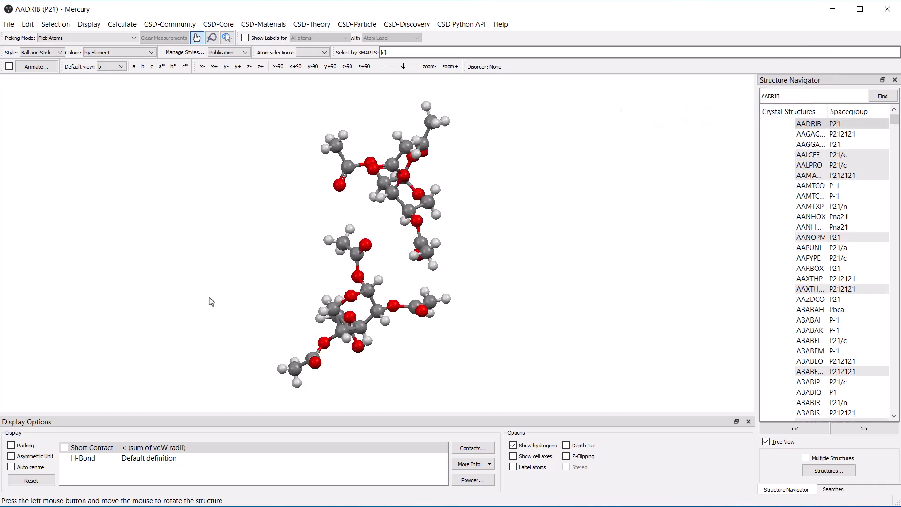
- Show AADRIB's asymmetric unit and overlay its two molecules with Molecule Overlay, picking one carbon atom in each
click(19, 455)
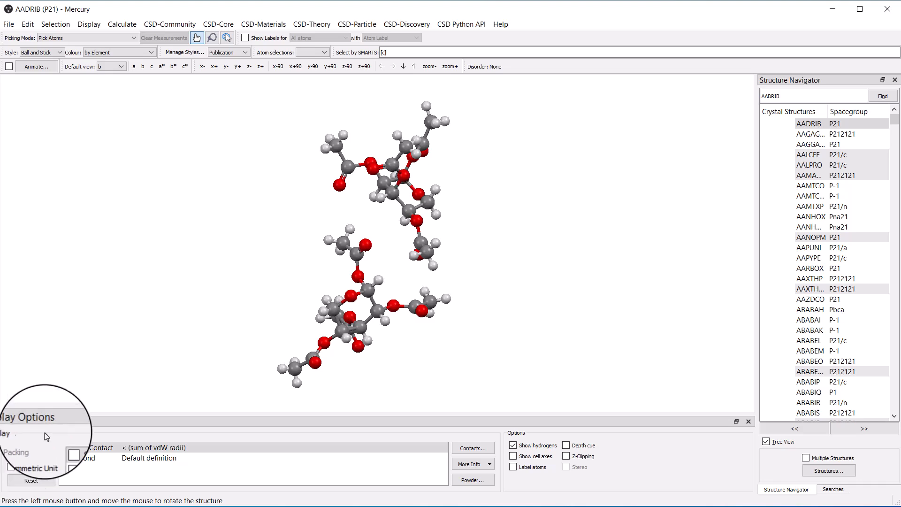
drag(481, 328, 77, 158)
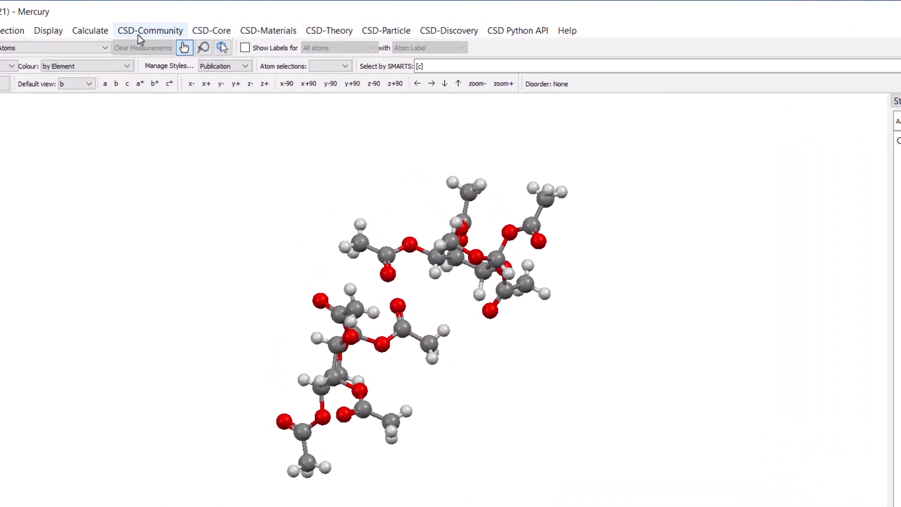
click(96, 33)
click(96, 197)
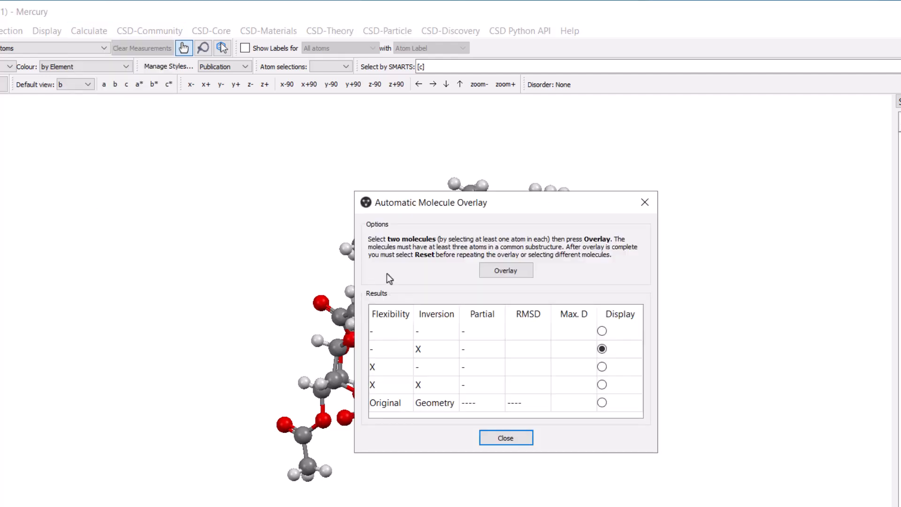
drag(543, 214, 784, 196)
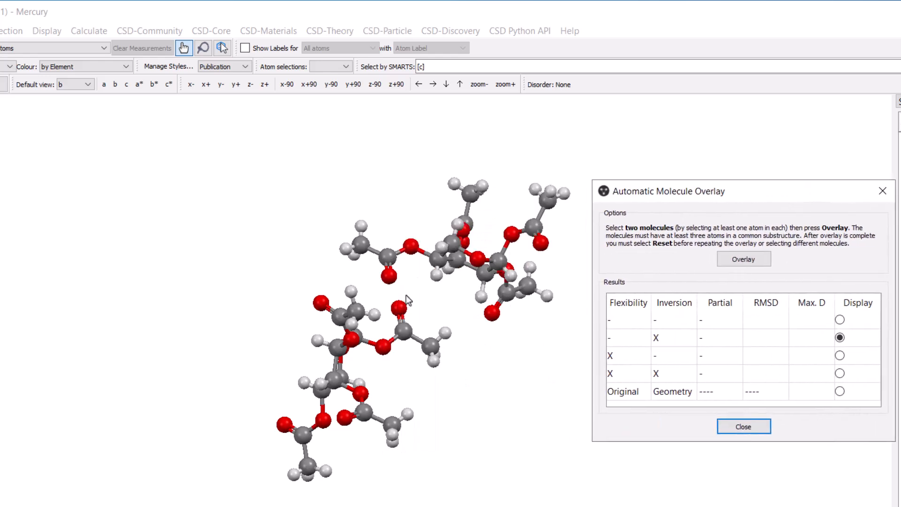
click(403, 331)
click(486, 277)
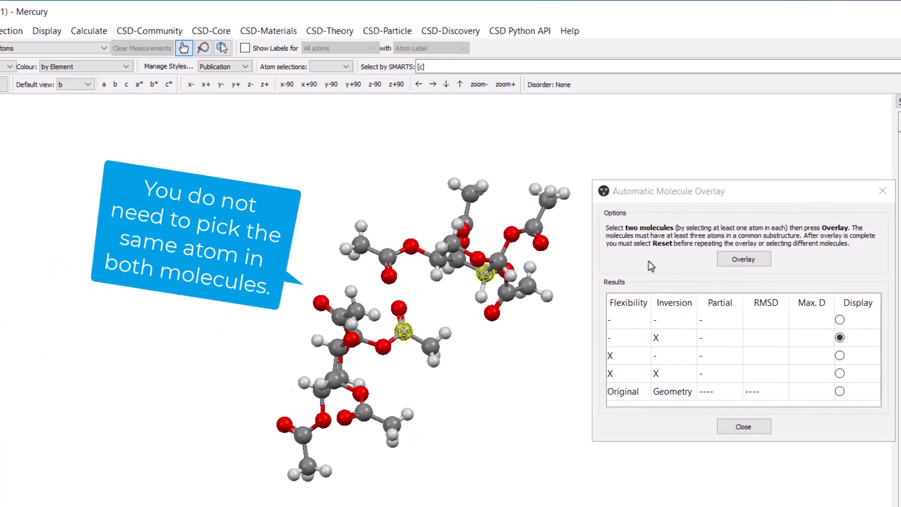
click(742, 259)
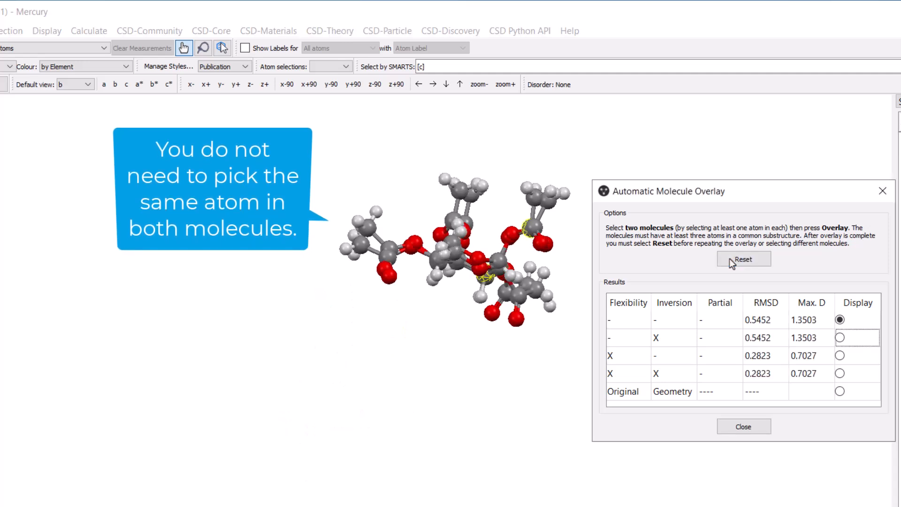
- Compare the AADRIB overlays from different angles: rigid without inversion, rigid with inversion, and flexible without inversion
drag(546, 371, 431, 421)
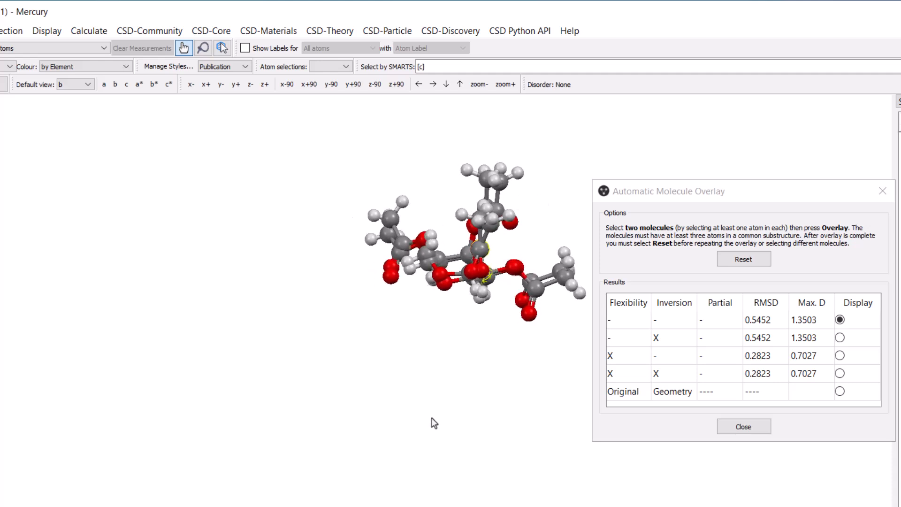
click(452, 410)
click(839, 338)
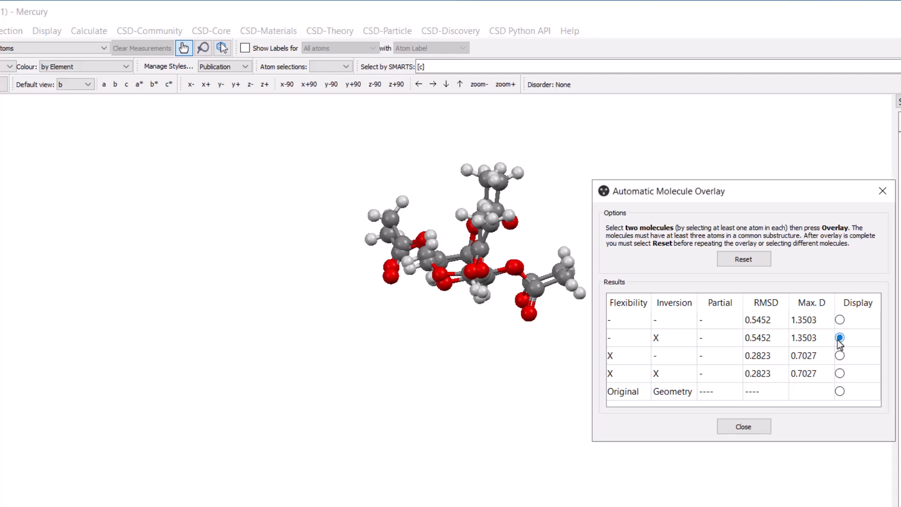
drag(545, 329, 386, 383)
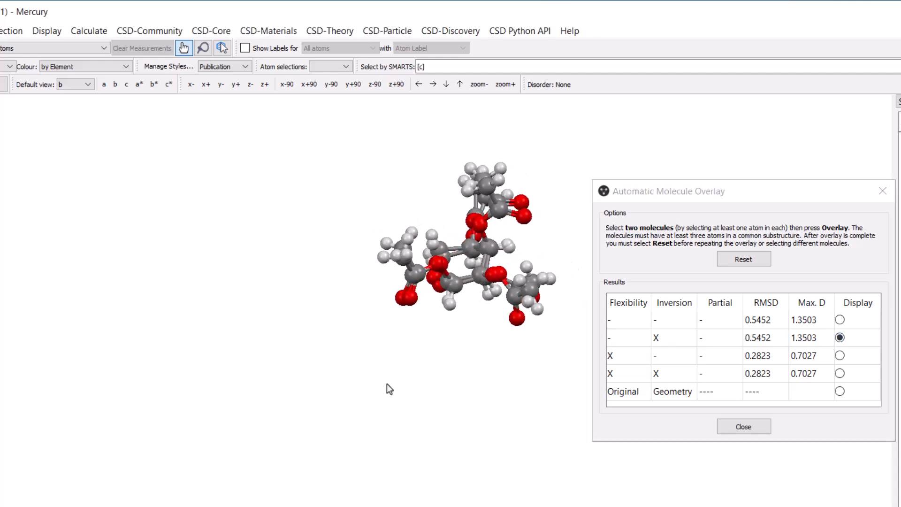
click(840, 357)
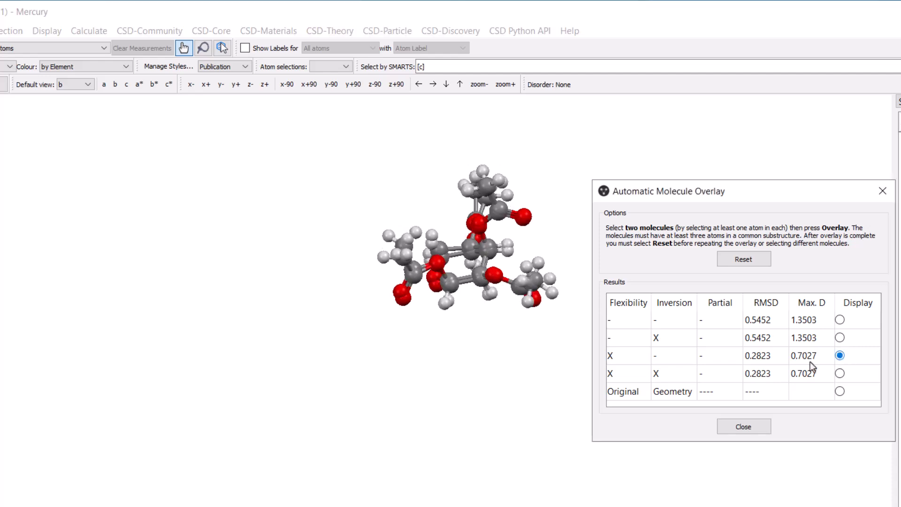
drag(453, 390, 474, 219)
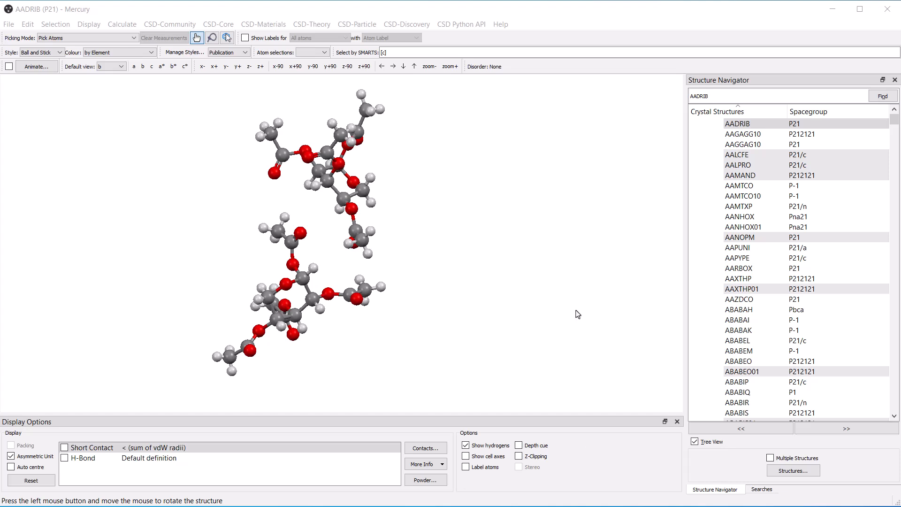
- Find the NAKCIN family of structures, display NAKCIN01 and orient it to view its benzene ring face-on
double_click(710, 96)
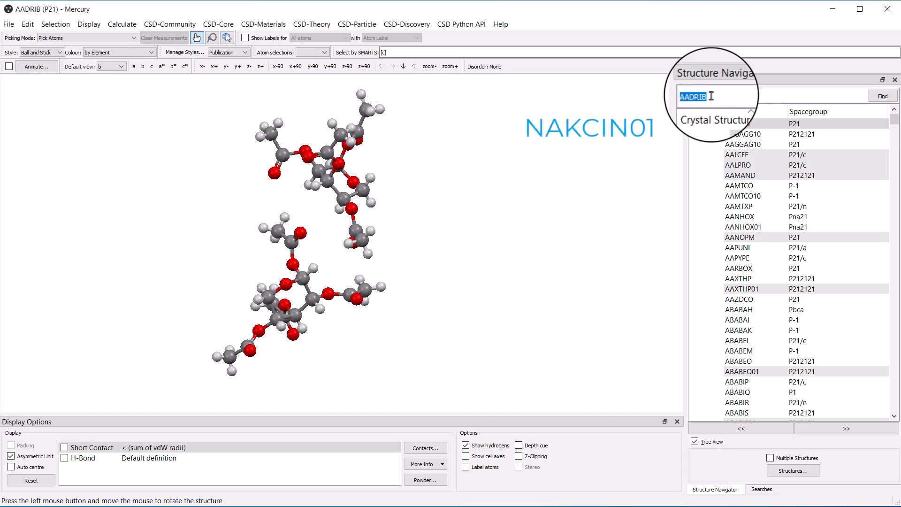
text(nakci)
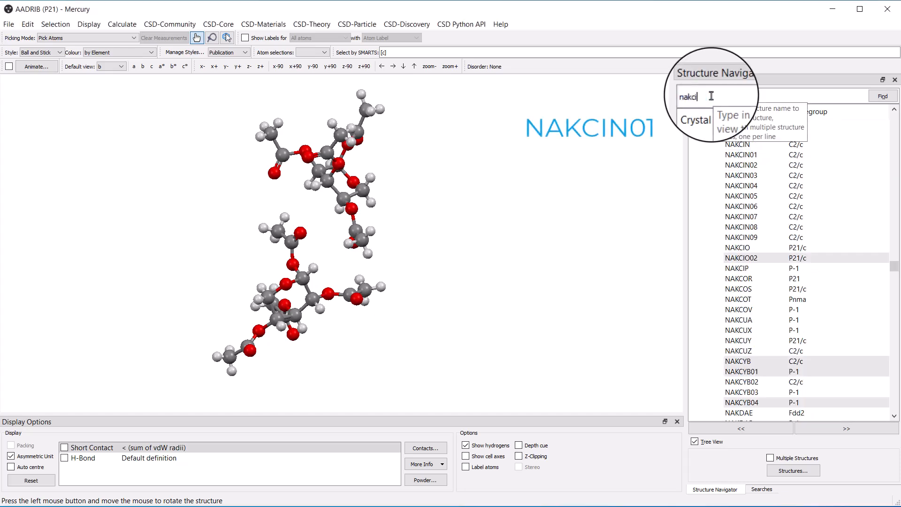
text(n)
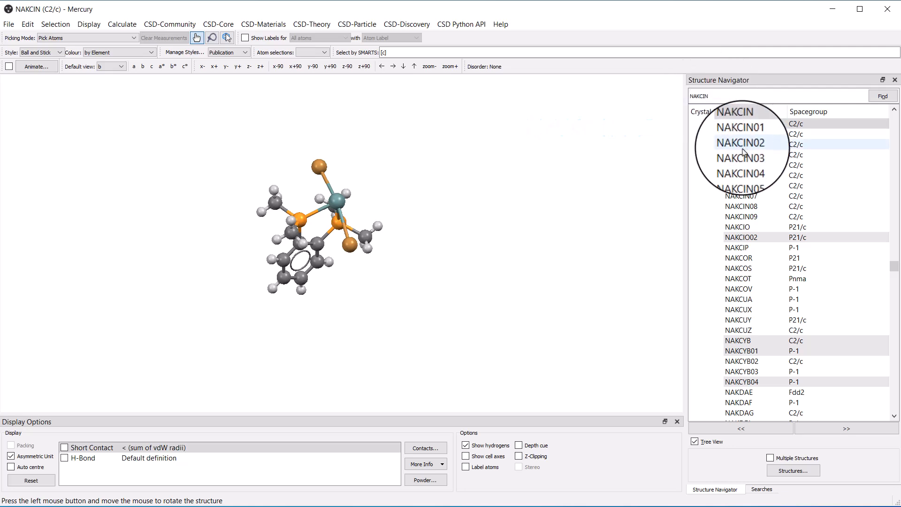
click(740, 133)
drag(491, 319, 395, 291)
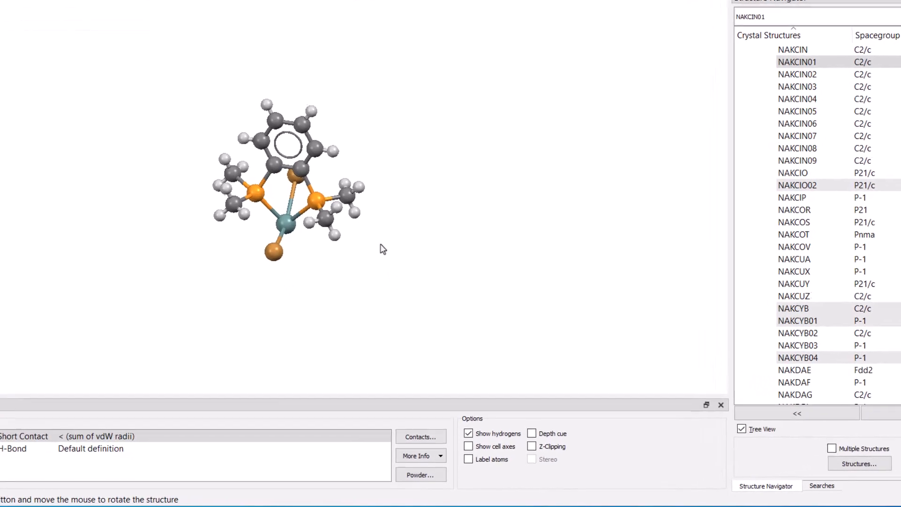
click(421, 456)
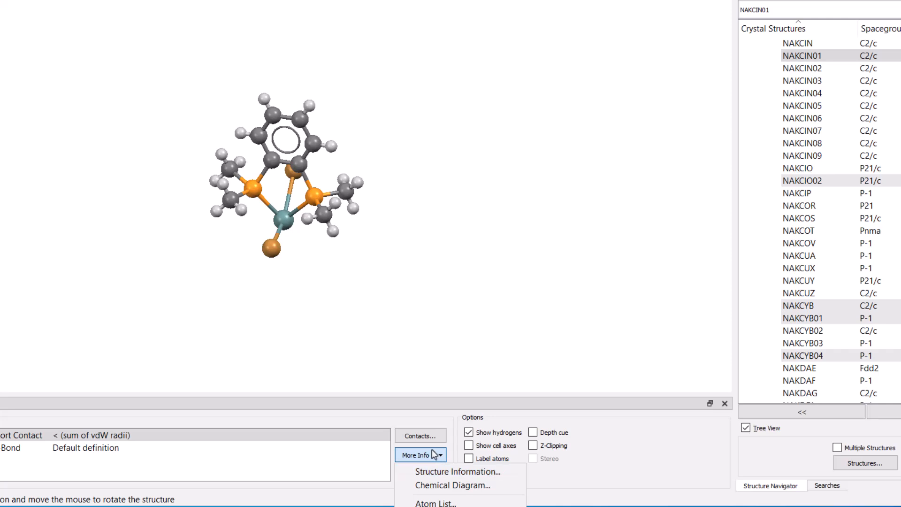
click(422, 455)
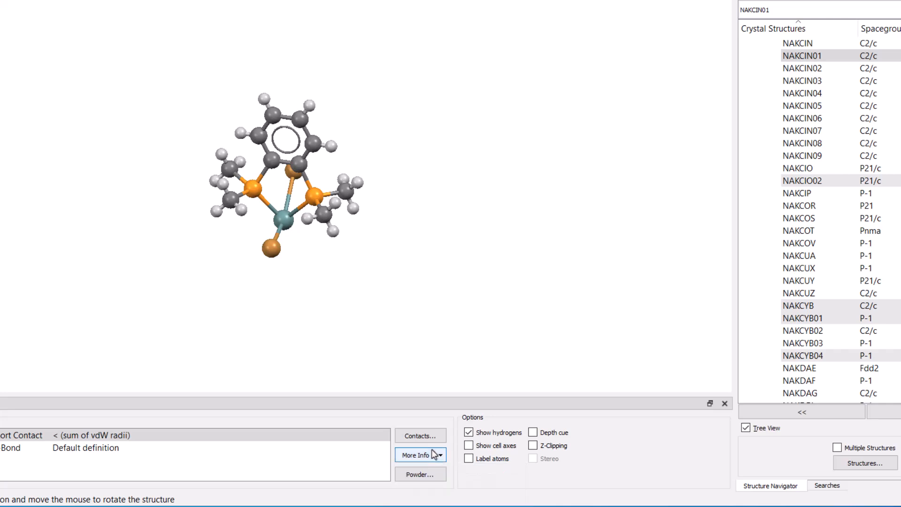
- Colour the whole NAKCIN01 molecule red, clear its selection and shift it towards the upper left of the view
shift+click(301, 175)
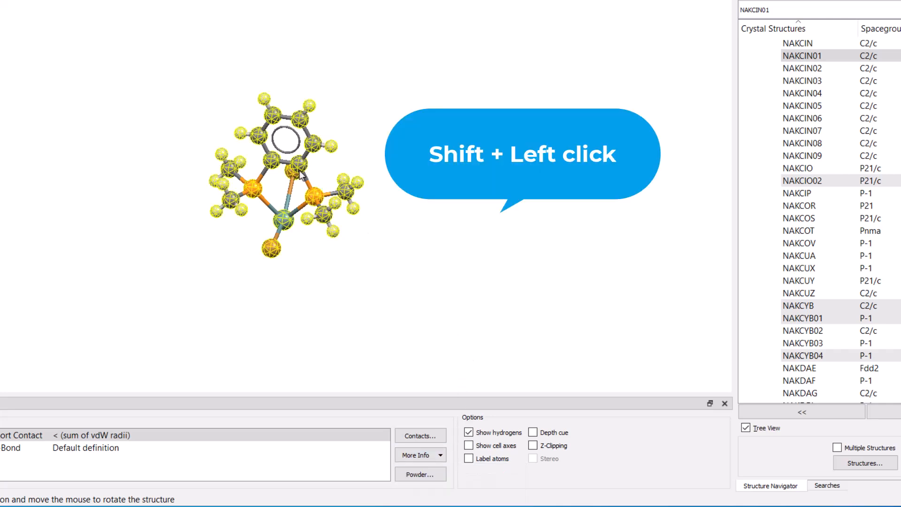
right_click(301, 174)
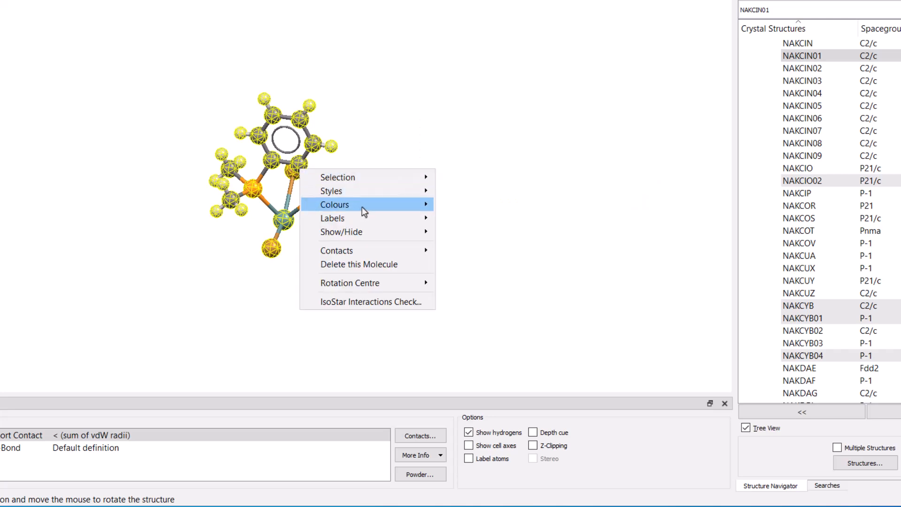
mouse_move(433, 208)
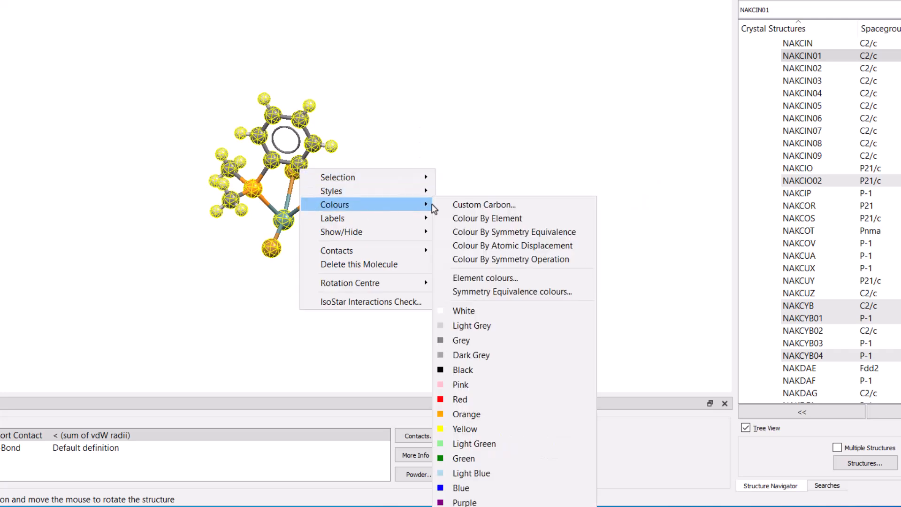
click(470, 400)
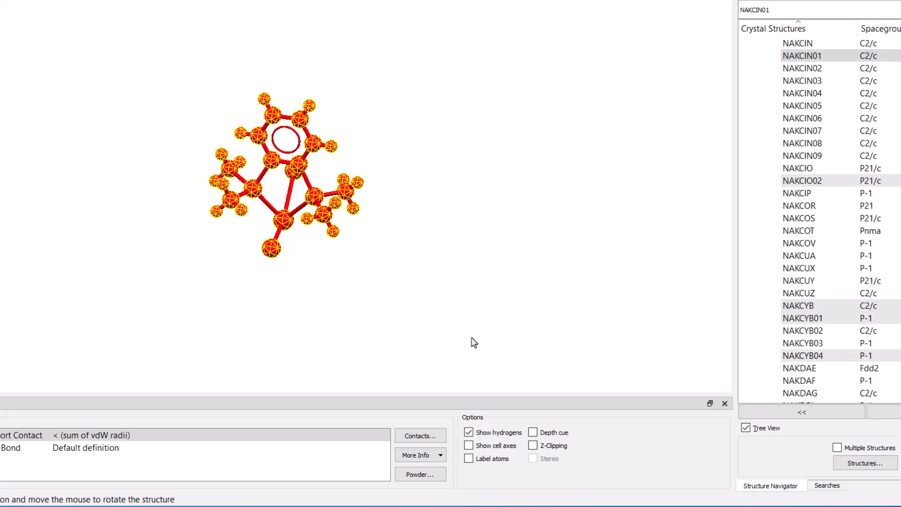
click(471, 257)
middle_drag(238, 119, 220, 93)
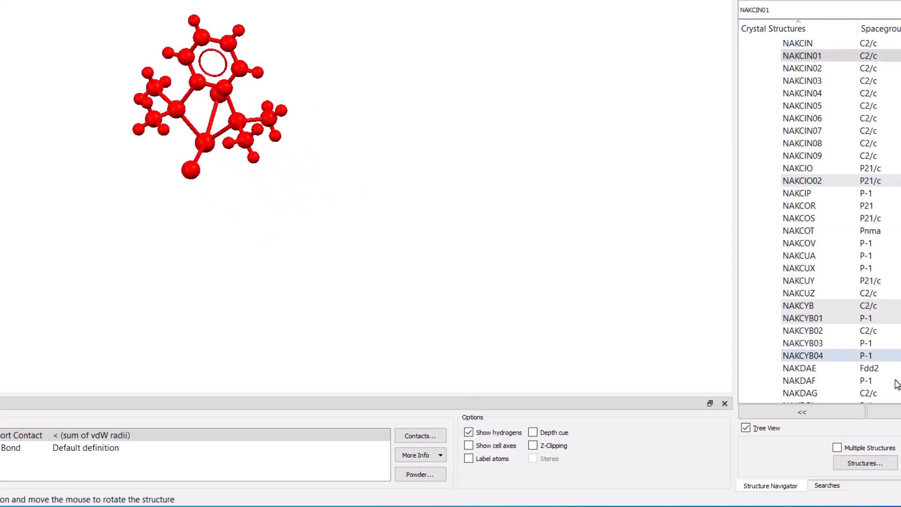
- Allow multiple structures to be displayed, add NAKCIN02 alongside NAKCIN01 and colour the whole NAKCIN02 molecule light blue
click(837, 447)
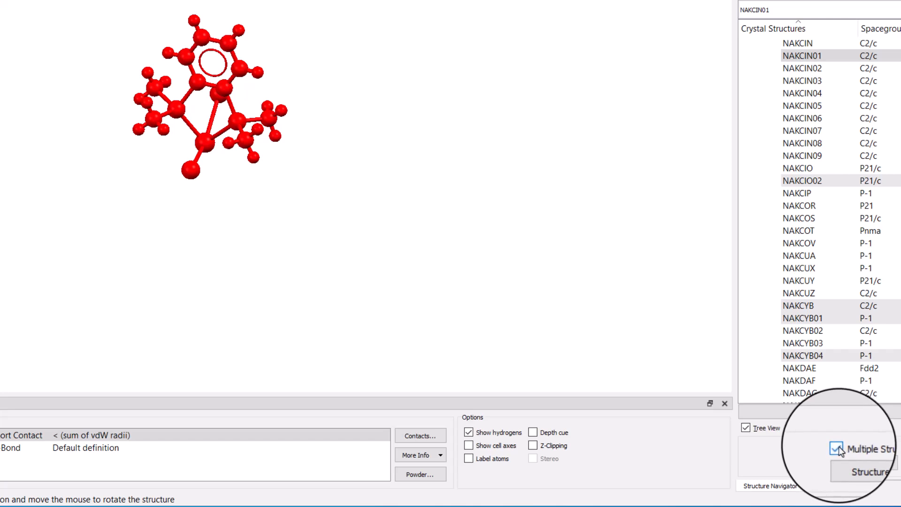
click(787, 72)
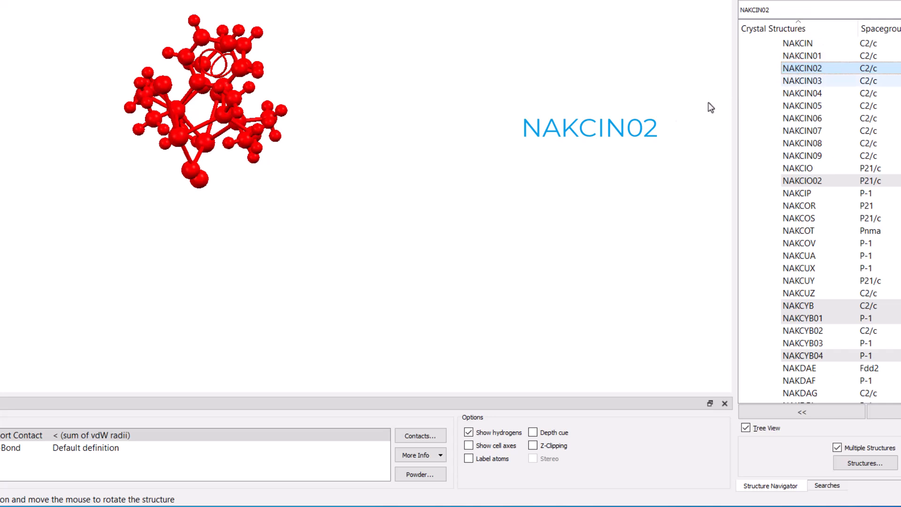
double_click(247, 52)
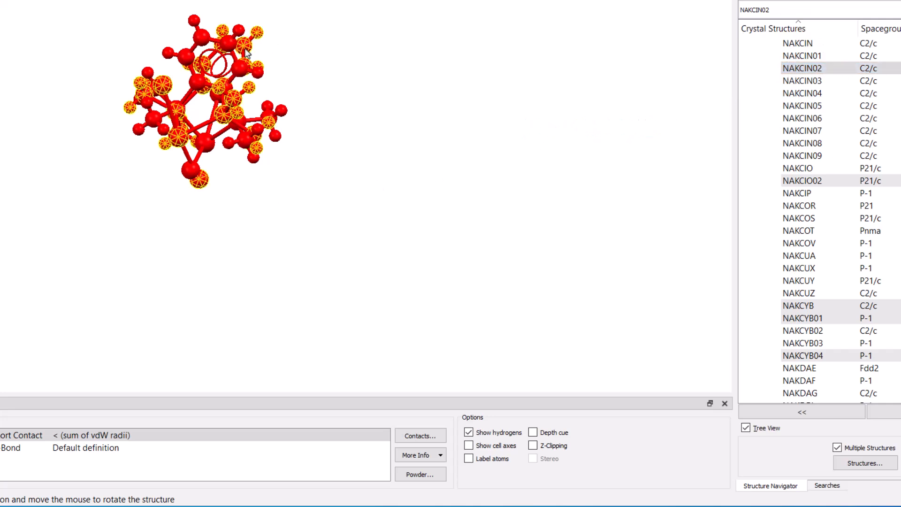
right_click(245, 49)
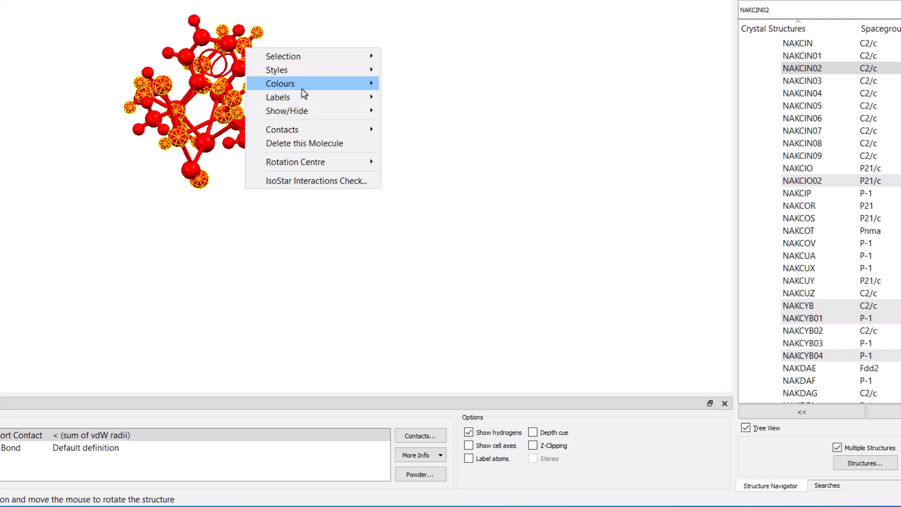
mouse_move(306, 87)
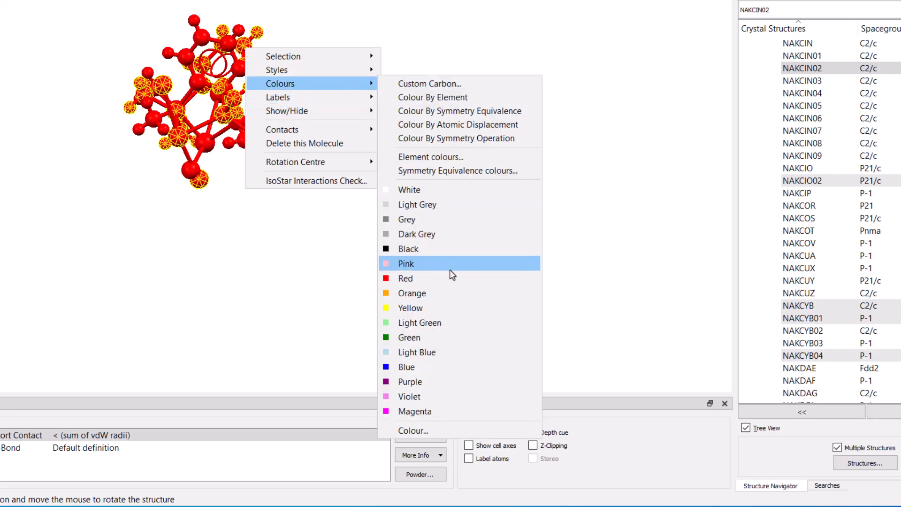
click(428, 353)
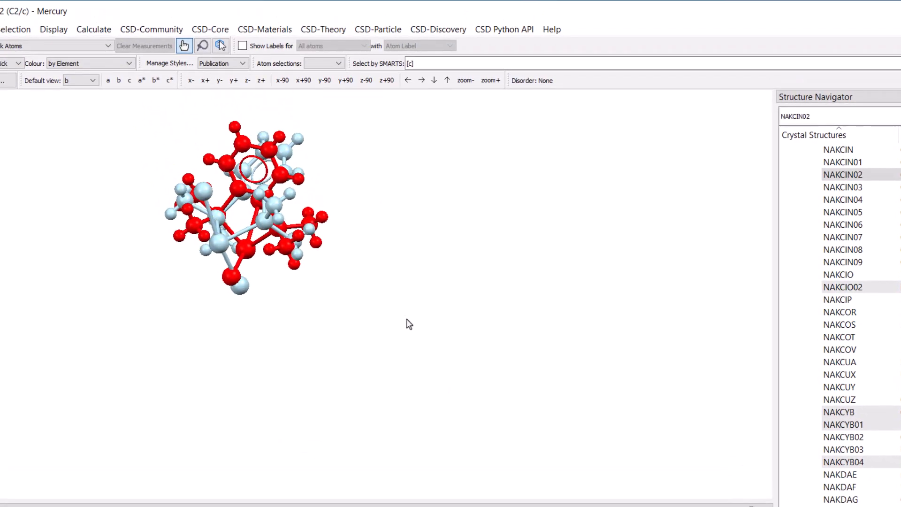
- Overlay the NAKCIN01 and NAKCIN02 molecules with Molecule Overlay, picking a ring carbon in the light blue one and the metal atom in the red one
click(82, 28)
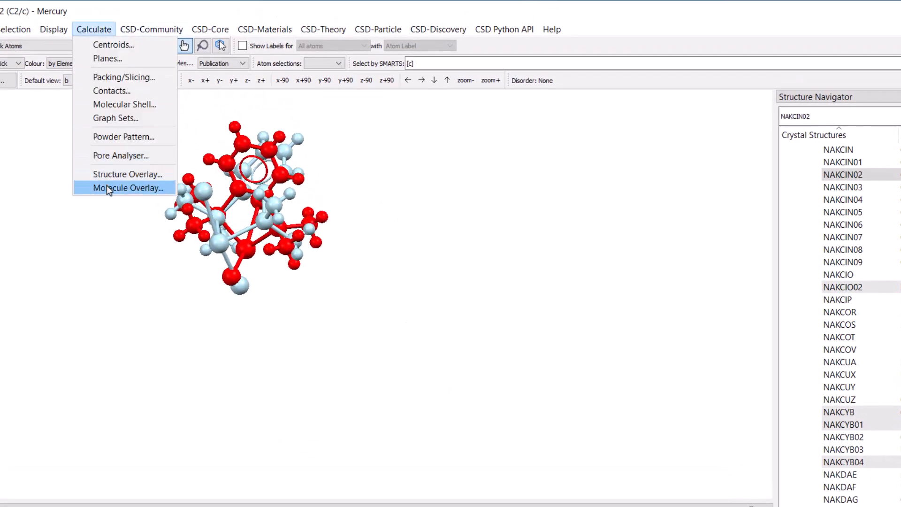
click(108, 188)
click(284, 152)
click(247, 252)
click(492, 258)
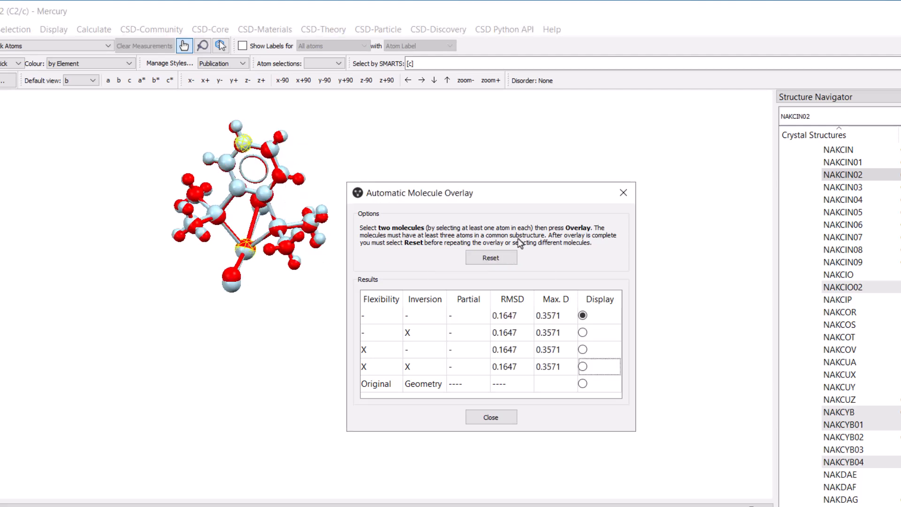
- Inspect the NAKCIN overlay from the side, compare the rigid inverted, flexible and flexible inverted results, and close the overlay dialog
drag(465, 193, 497, 191)
drag(260, 317, 197, 292)
drag(256, 389, 177, 402)
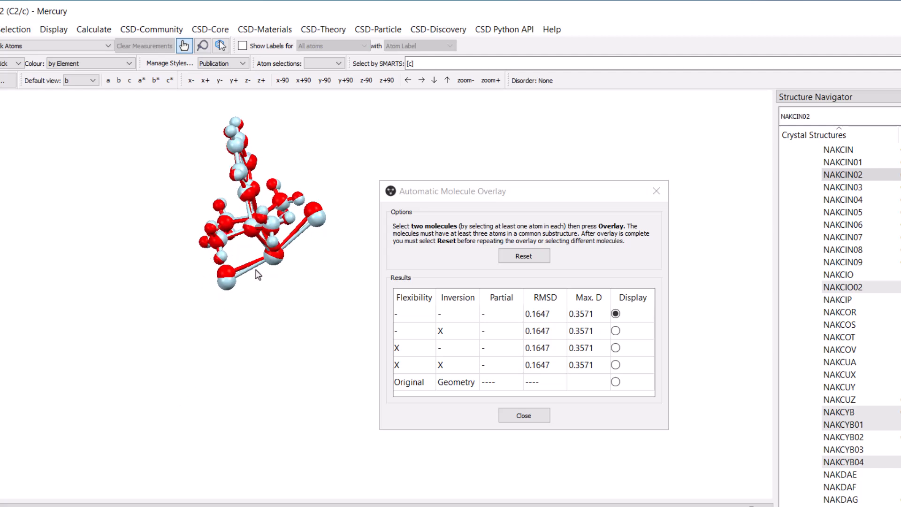
click(615, 330)
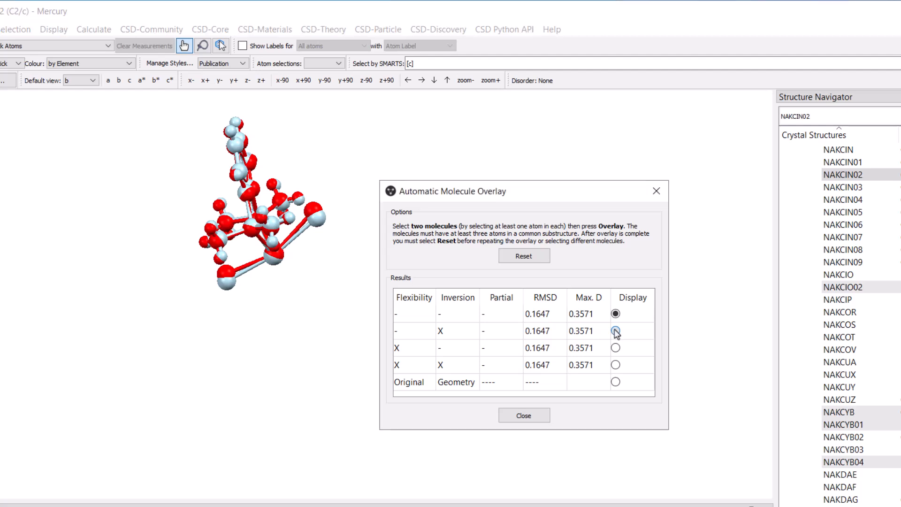
click(616, 347)
click(615, 366)
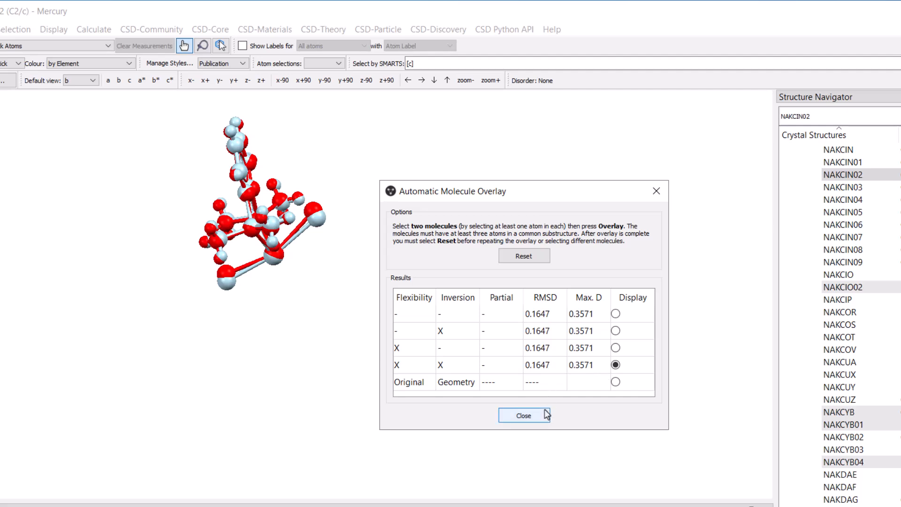
click(523, 416)
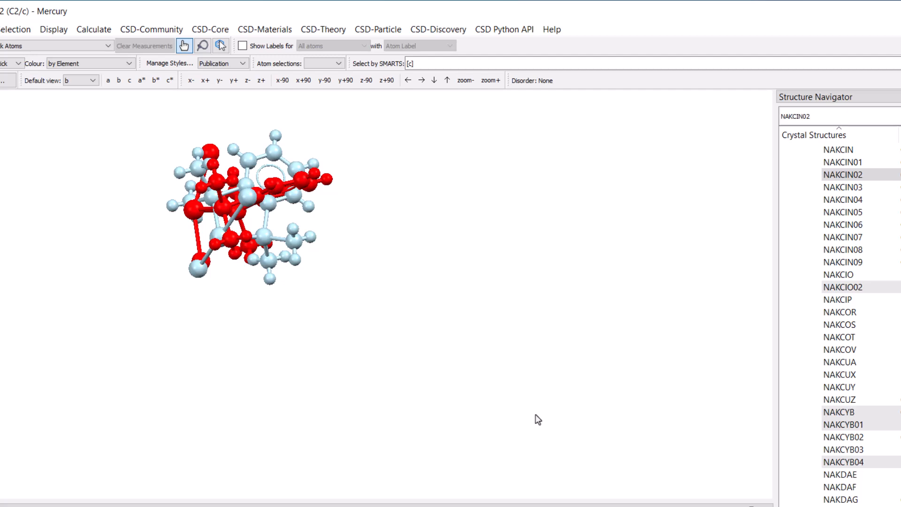